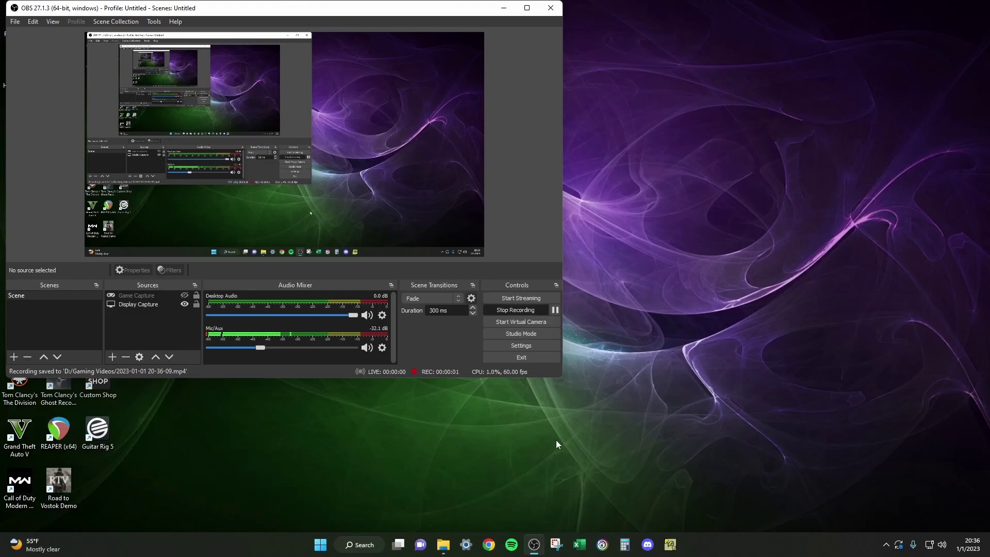
- Minimize OBS, start Power Tab Editor, dismiss its tip of the day, and close it again
{"action": "left_click", "coordinate": [503, 8]}
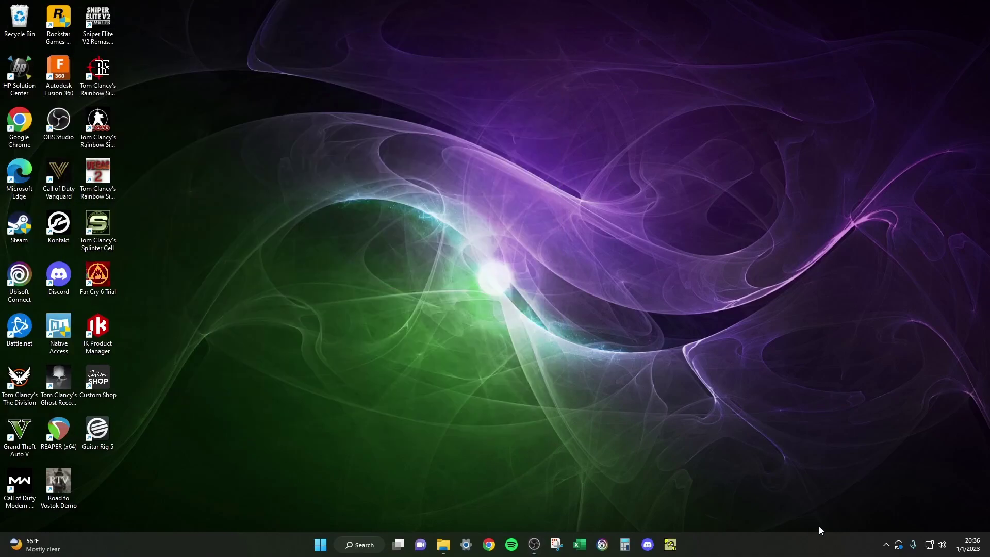
{"action": "left_click", "coordinate": [671, 547]}
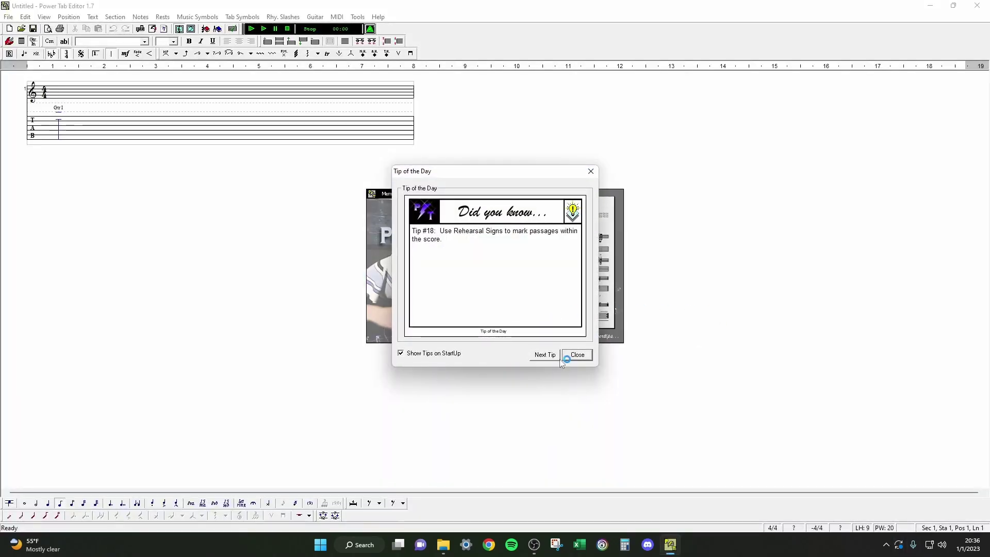
{"action": "left_click", "coordinate": [571, 349]}
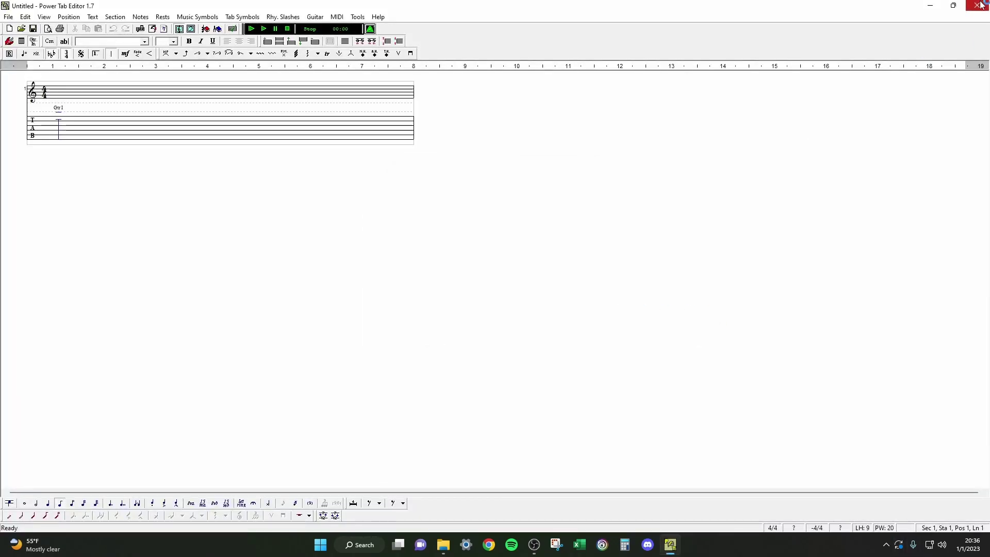
{"action": "left_click", "coordinate": [978, 5]}
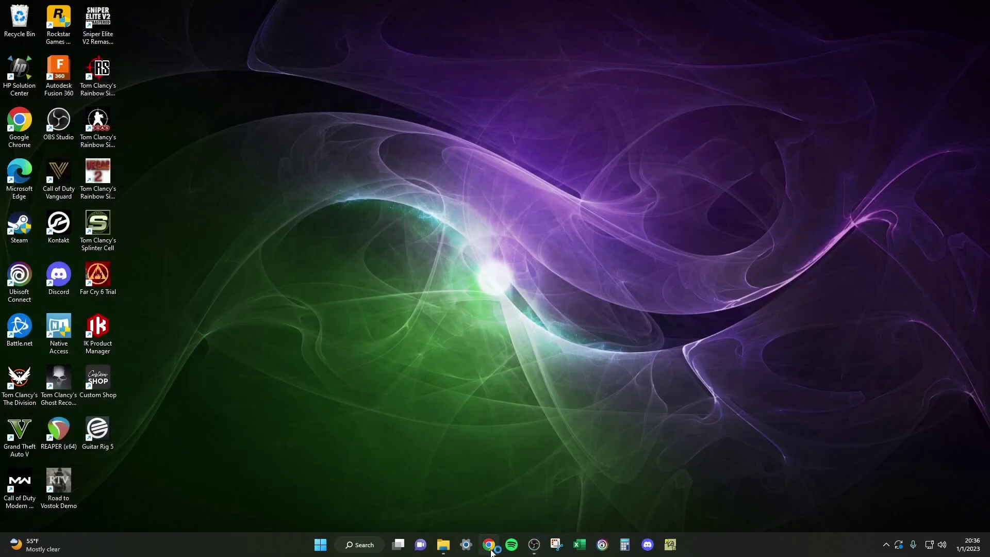
{"action": "left_click", "coordinate": [489, 546]}
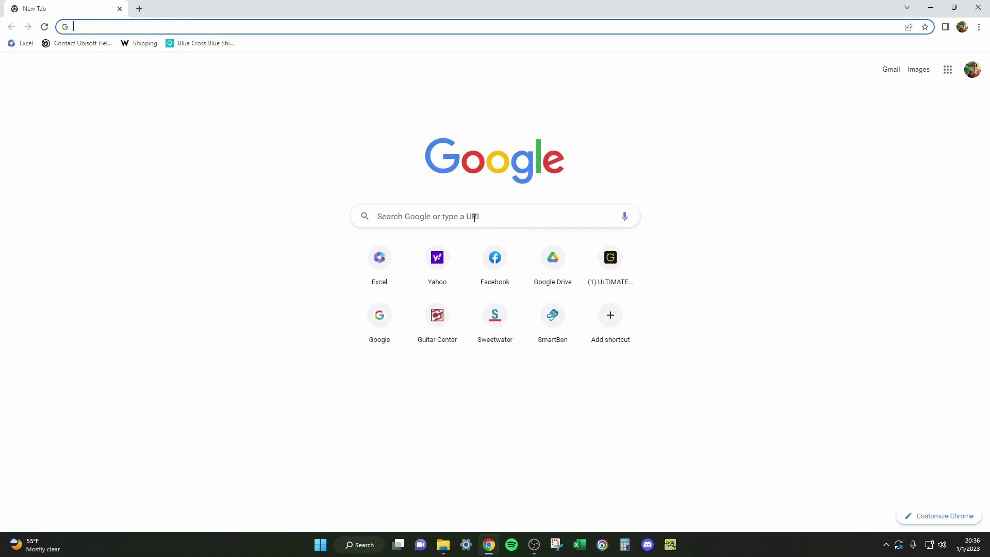
{"action": "left_click", "coordinate": [410, 217]}
{"action": "right_click", "coordinate": [418, 220]}
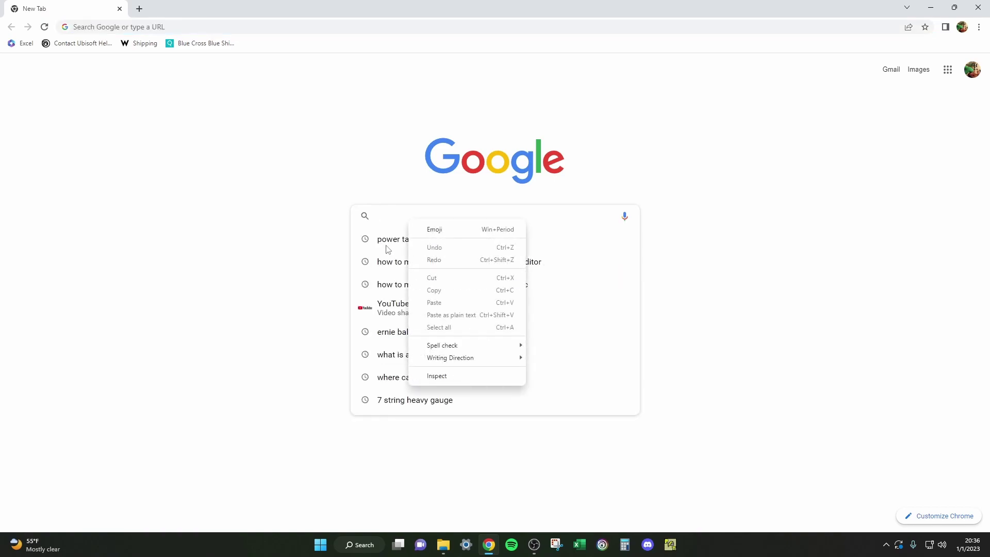
{"action": "left_click", "coordinate": [389, 240]}
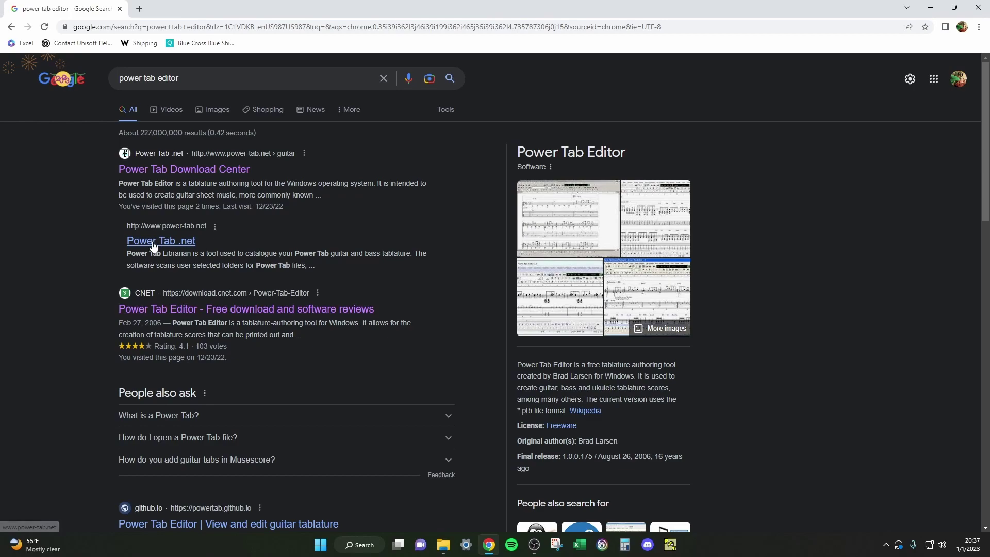
{"action": "scroll", "coordinate": [154, 247], "scroll_direction": "down", "scroll_amount": 1}
{"action": "scroll", "coordinate": [153, 251], "scroll_direction": "down", "scroll_amount": 5}
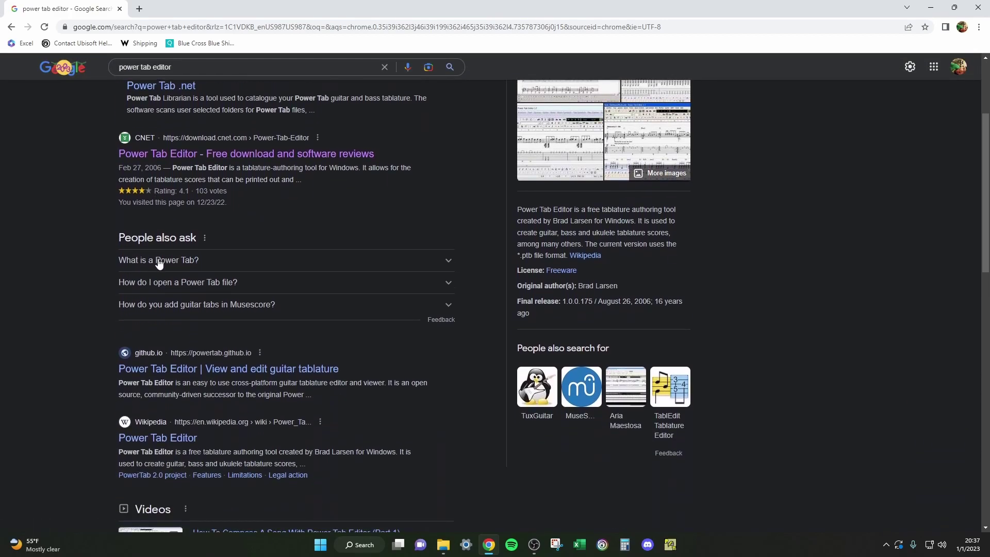
{"action": "scroll", "coordinate": [270, 279], "scroll_direction": "down", "scroll_amount": 1}
{"action": "scroll", "coordinate": [295, 281], "scroll_direction": "up", "scroll_amount": 7}
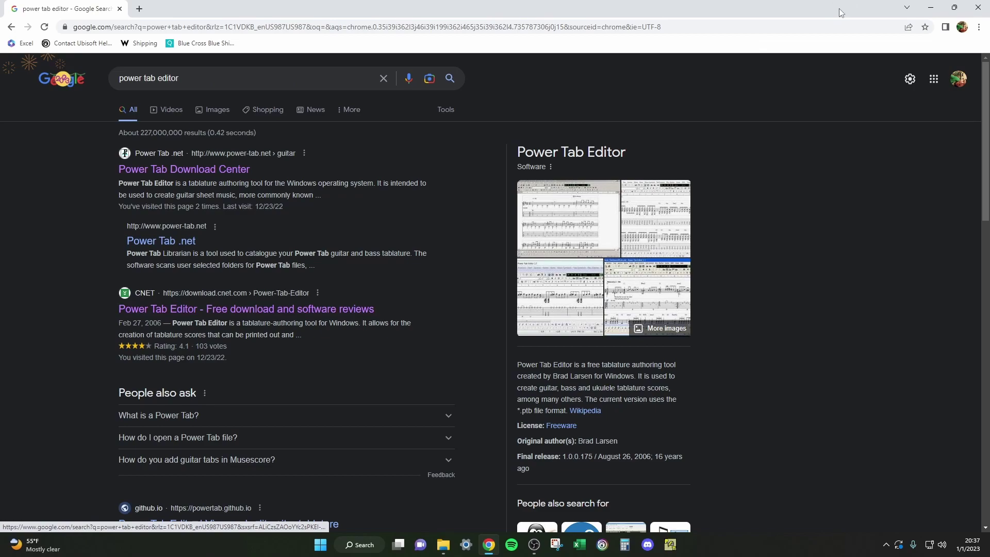
{"action": "left_click", "coordinate": [931, 7]}
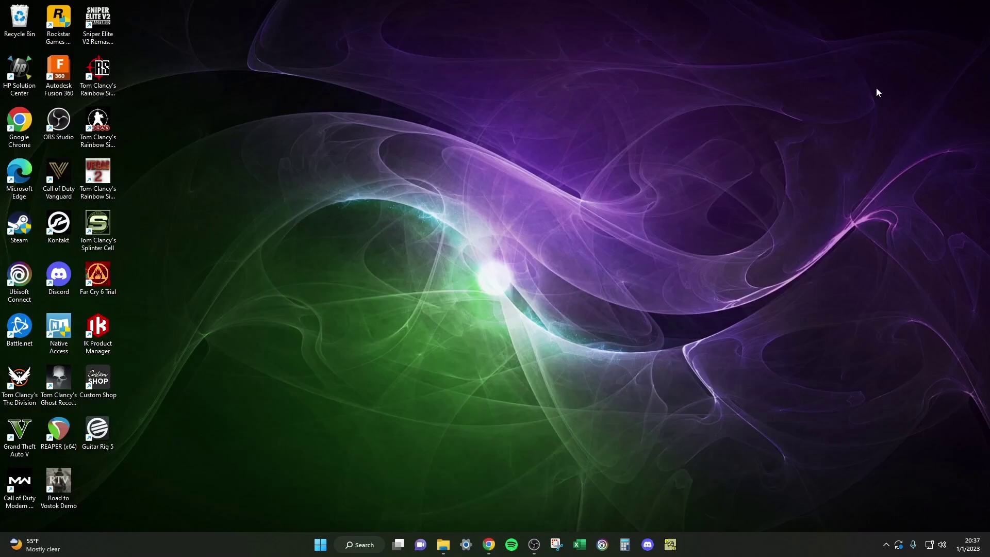
{"action": "left_click", "coordinate": [444, 545]}
{"action": "left_click", "coordinate": [51, 258]}
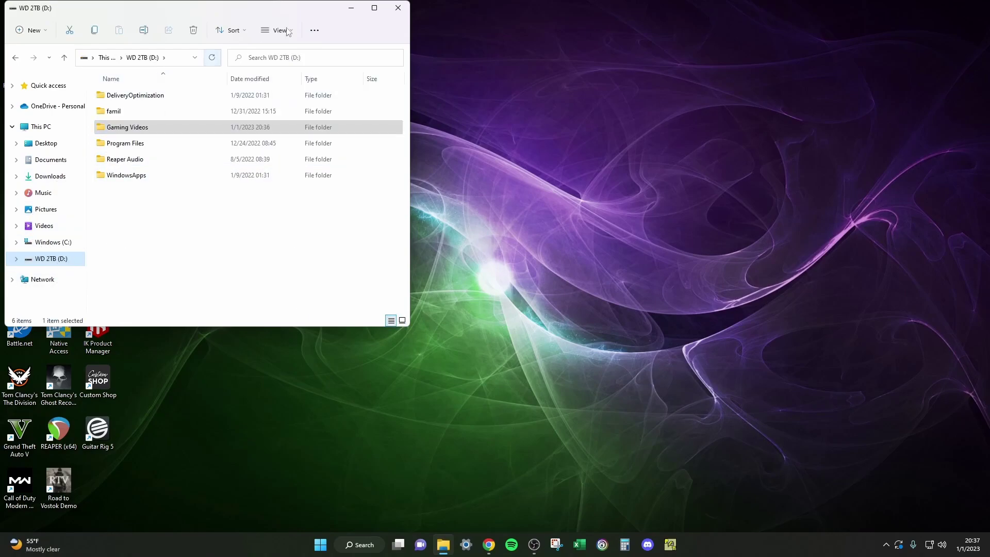
{"action": "left_click", "coordinate": [351, 7]}
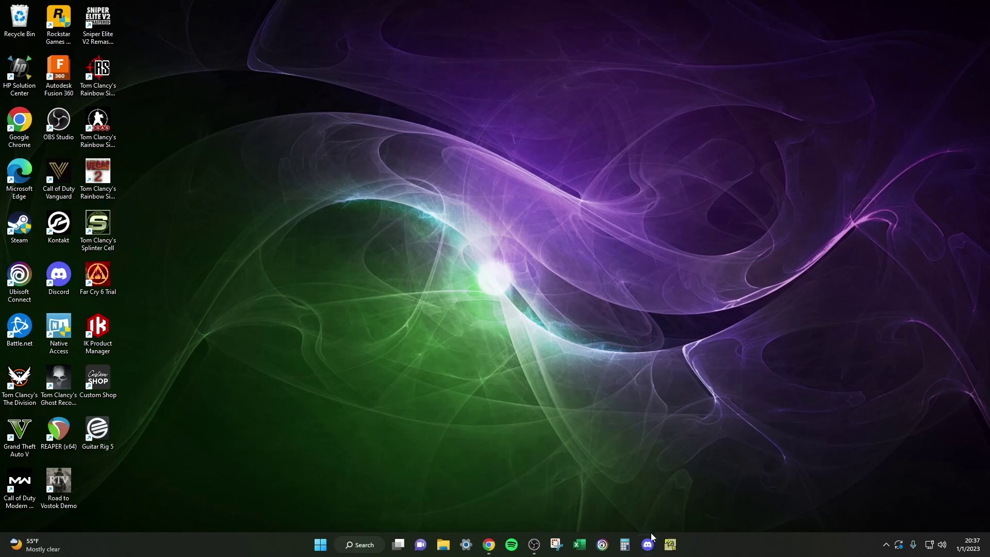
{"action": "left_click", "coordinate": [669, 546]}
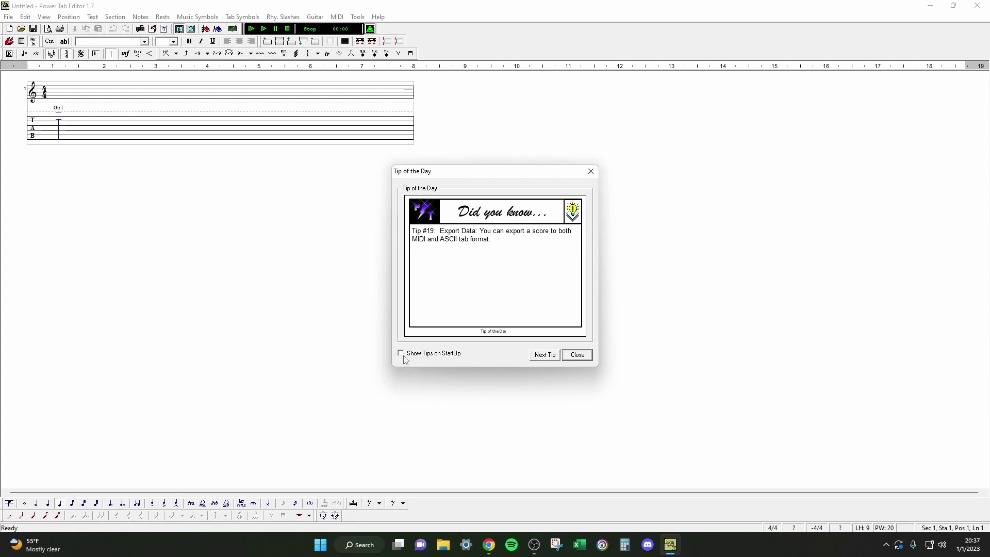
- Dismiss the Tip of the Day so the blank untitled score is unobstructed
{"action": "left_click", "coordinate": [585, 358]}
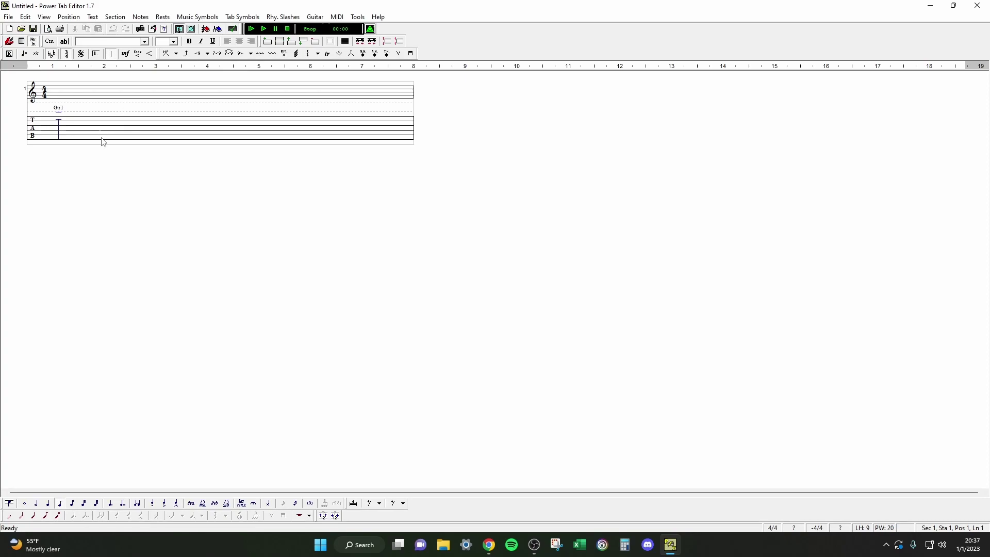
- Set Gtr. I's MIDI sound to Acoustic Guitar (steel) in the guitar properties
{"action": "left_click", "coordinate": [9, 41]}
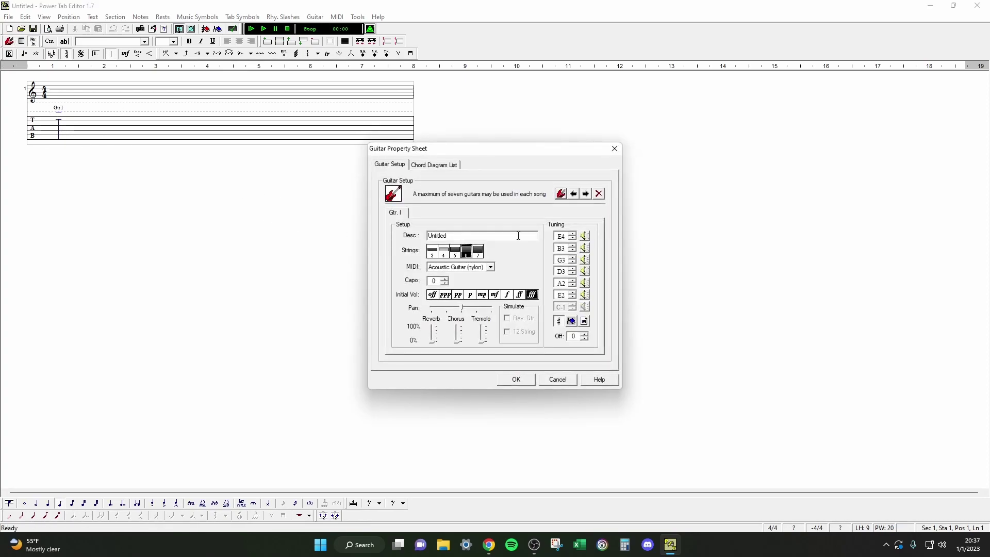
{"action": "left_click", "coordinate": [479, 270]}
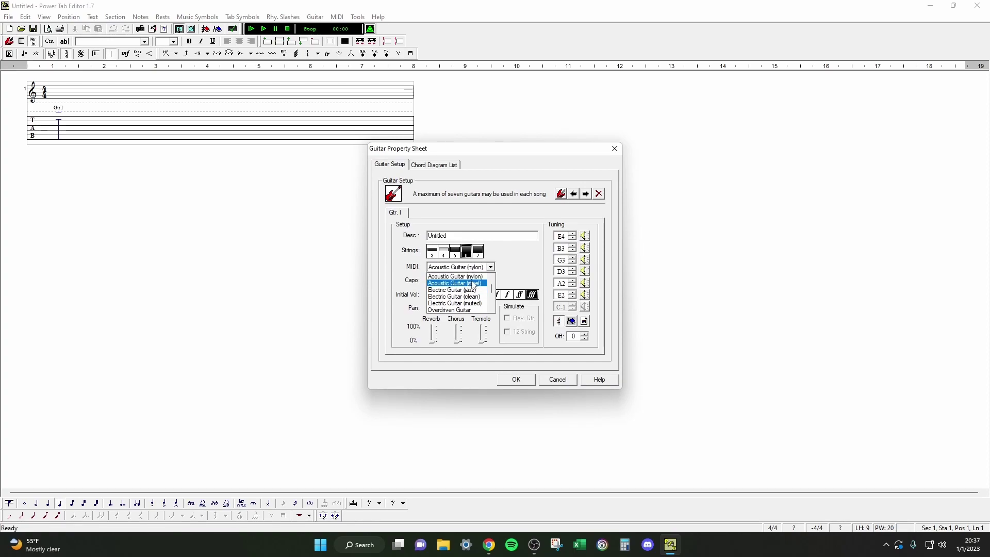
{"action": "left_click", "coordinate": [475, 285]}
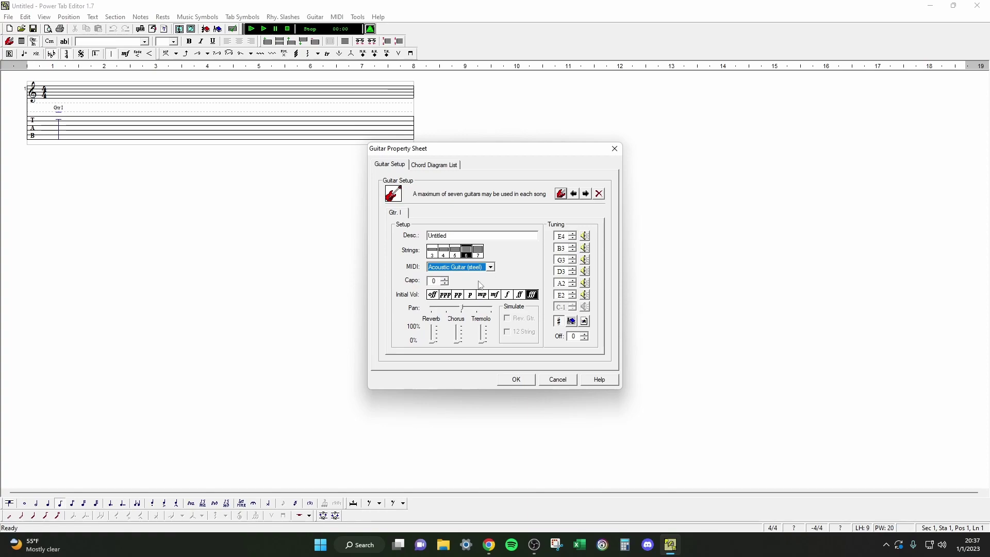
{"action": "left_click", "coordinate": [575, 301]}
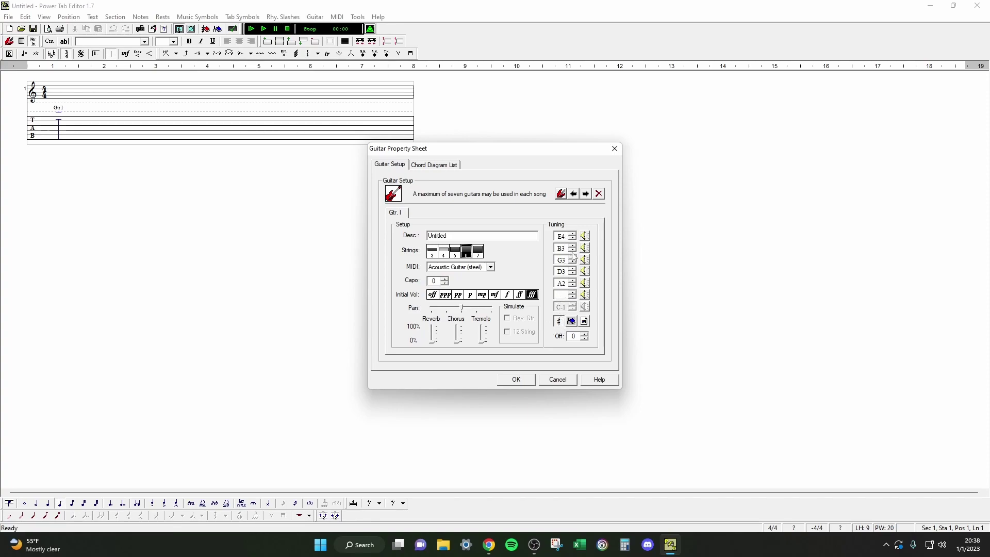
- Add a second guitar, delete it again, and accept the guitar settings
{"action": "left_click", "coordinate": [563, 197]}
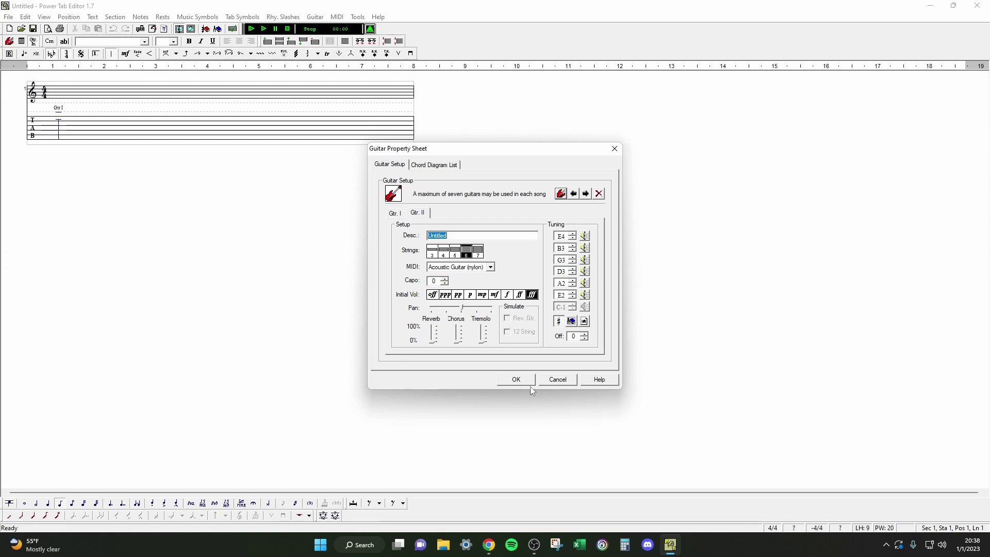
{"action": "left_click", "coordinate": [599, 194]}
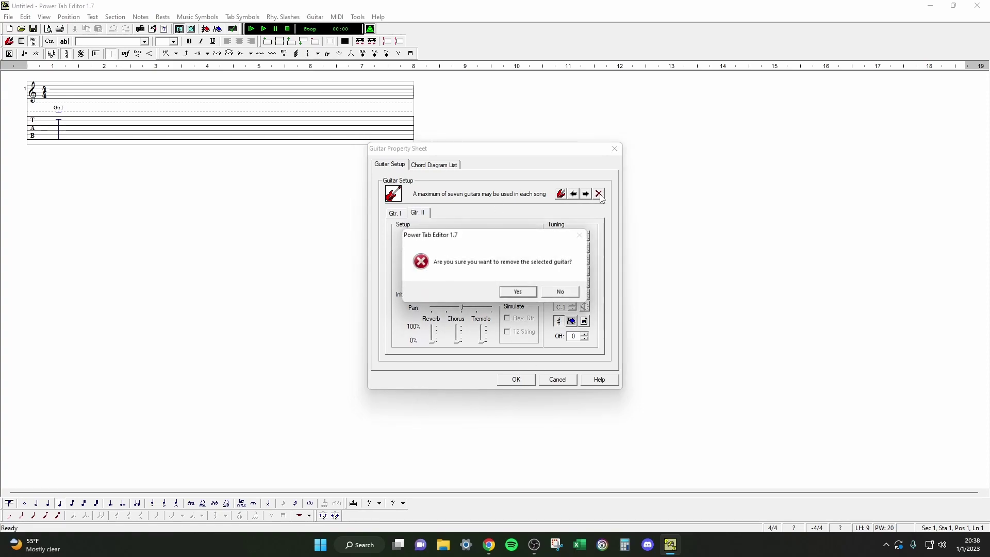
{"action": "left_click", "coordinate": [520, 293]}
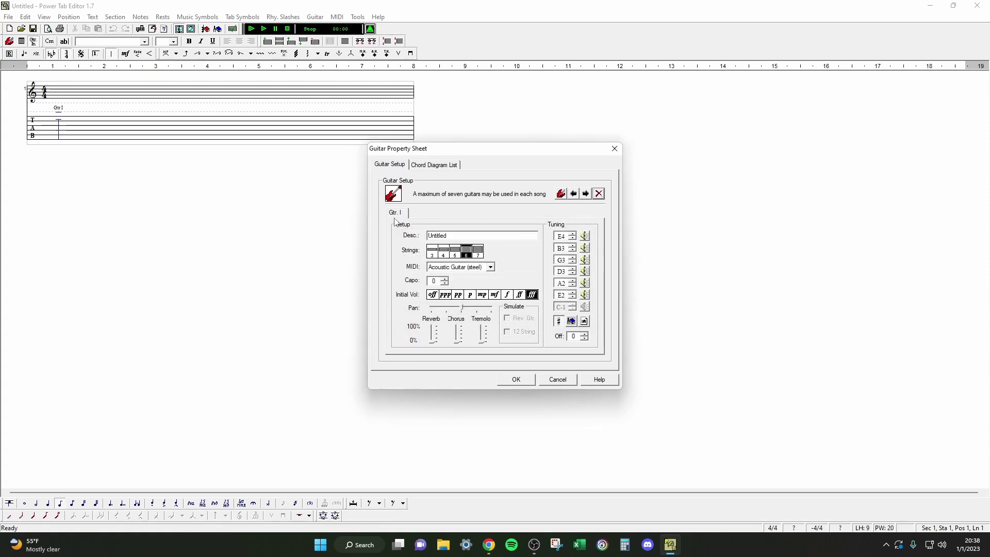
{"action": "left_click", "coordinate": [517, 380]}
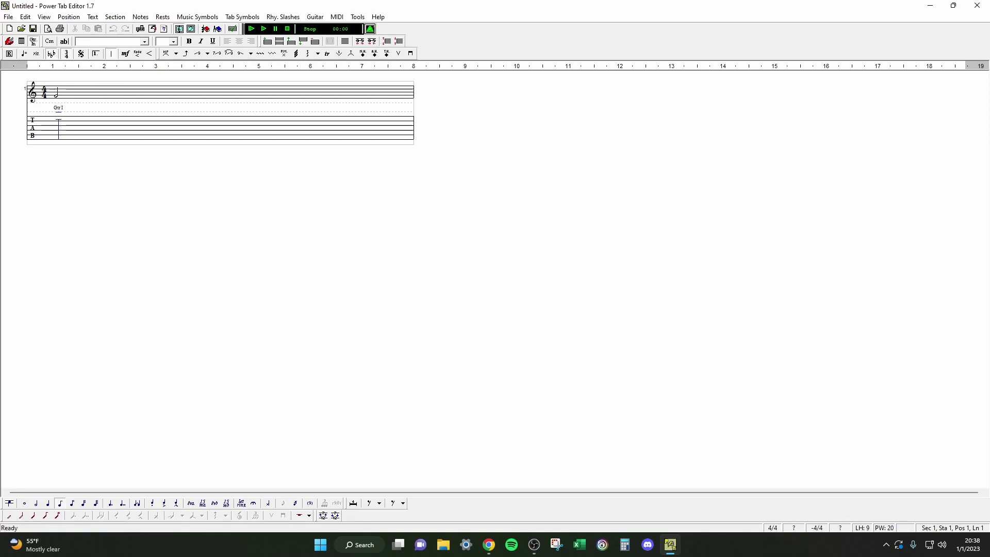
{"action": "double_click", "coordinate": [45, 93]}
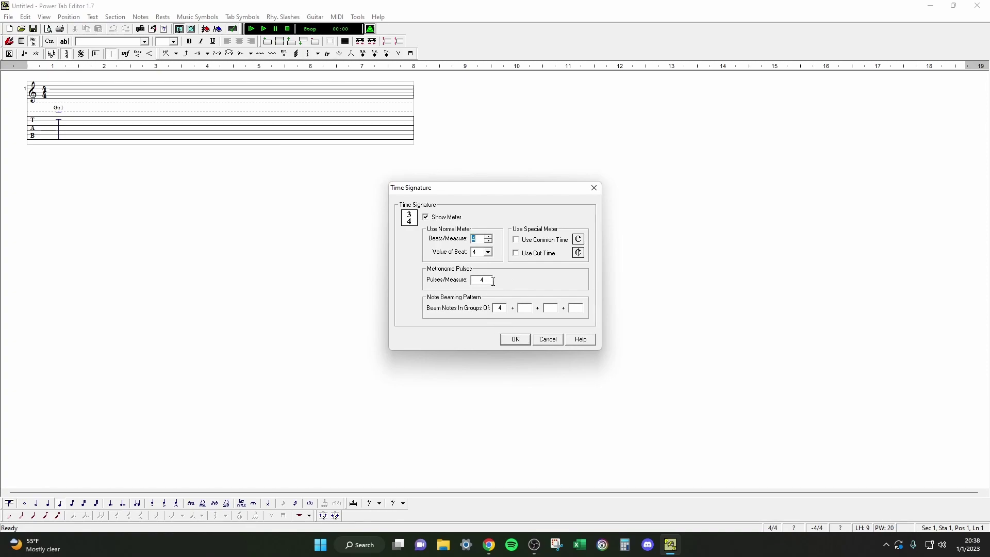
{"action": "left_click", "coordinate": [594, 188]}
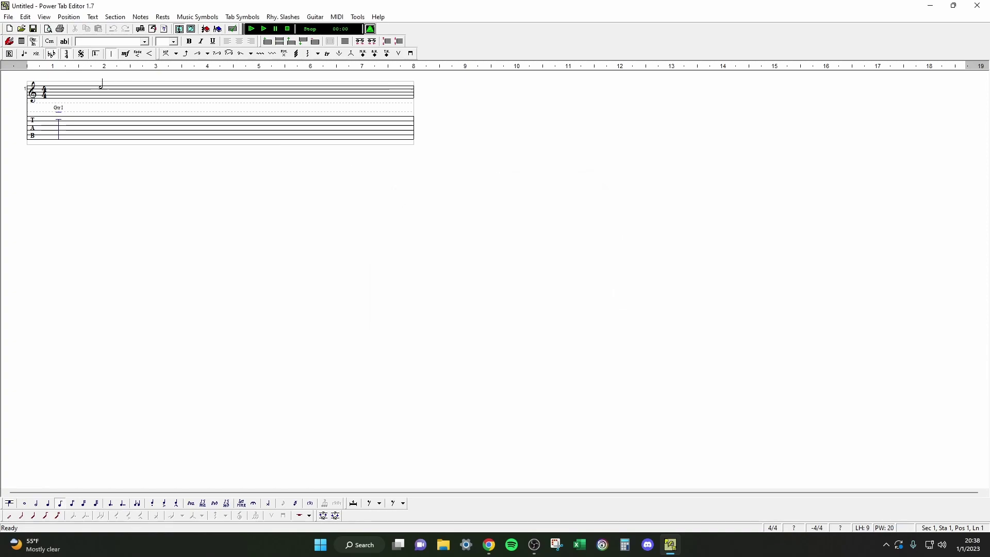
{"action": "left_click", "coordinate": [67, 54]}
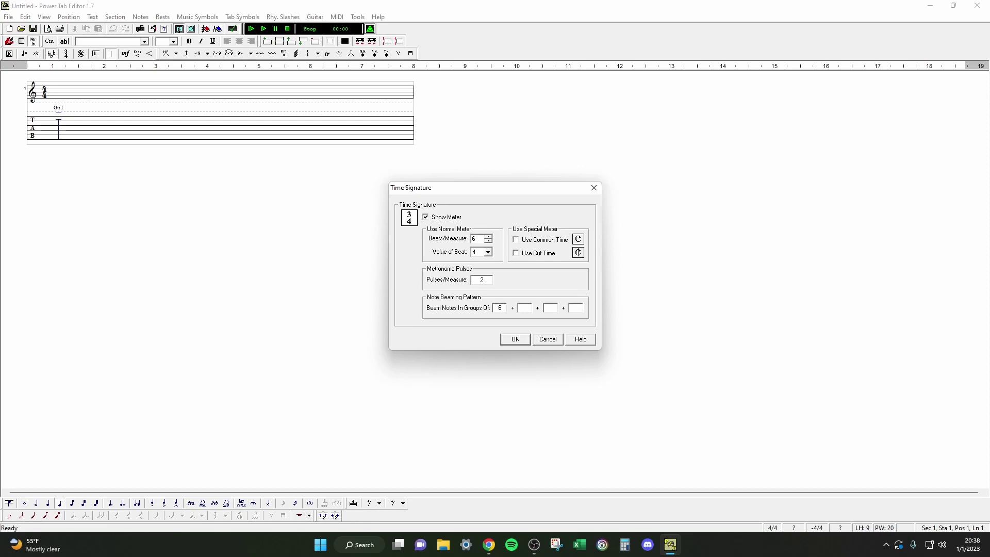
{"action": "left_click", "coordinate": [477, 253]}
{"action": "left_click", "coordinate": [482, 279]}
{"action": "type", "text": "2"}
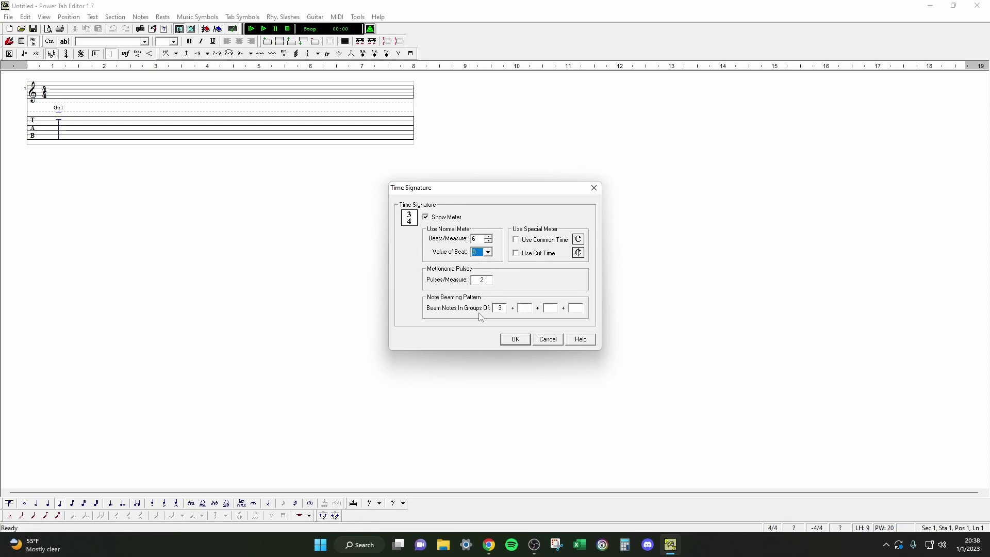
{"action": "left_click", "coordinate": [482, 238]}
{"action": "left_click", "coordinate": [487, 252]}
{"action": "left_click", "coordinate": [484, 262]}
{"action": "left_click", "coordinate": [488, 253]}
{"action": "left_click", "coordinate": [484, 268]}
{"action": "left_click", "coordinate": [520, 341]}
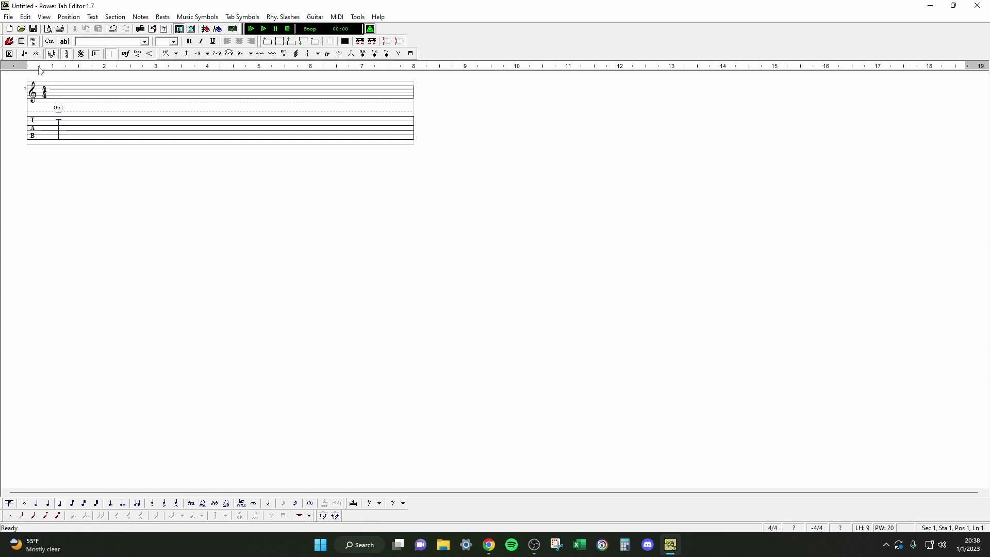
{"action": "left_click", "coordinate": [24, 54]}
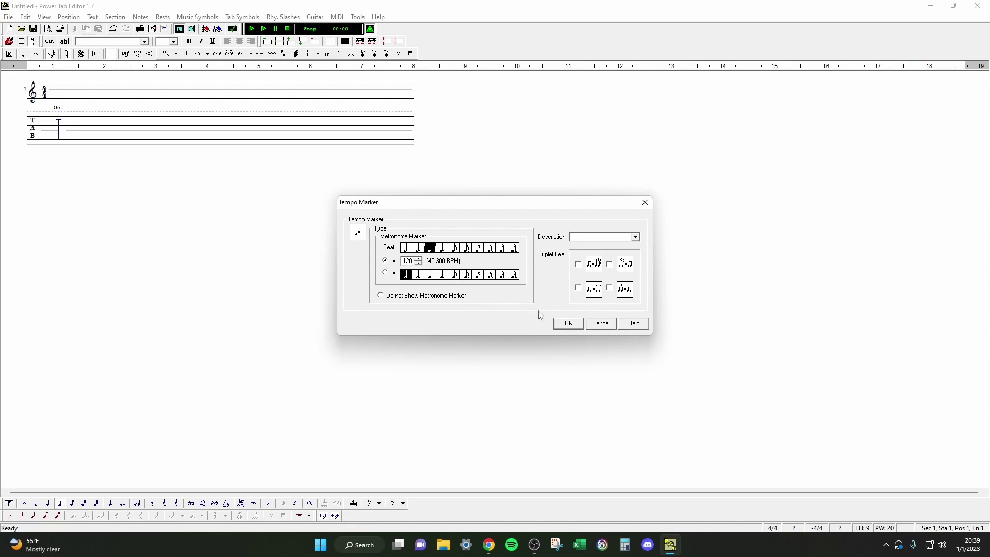
- Accept the quarter note = 120 BPM tempo marker for the first staff
{"action": "left_click", "coordinate": [568, 323]}
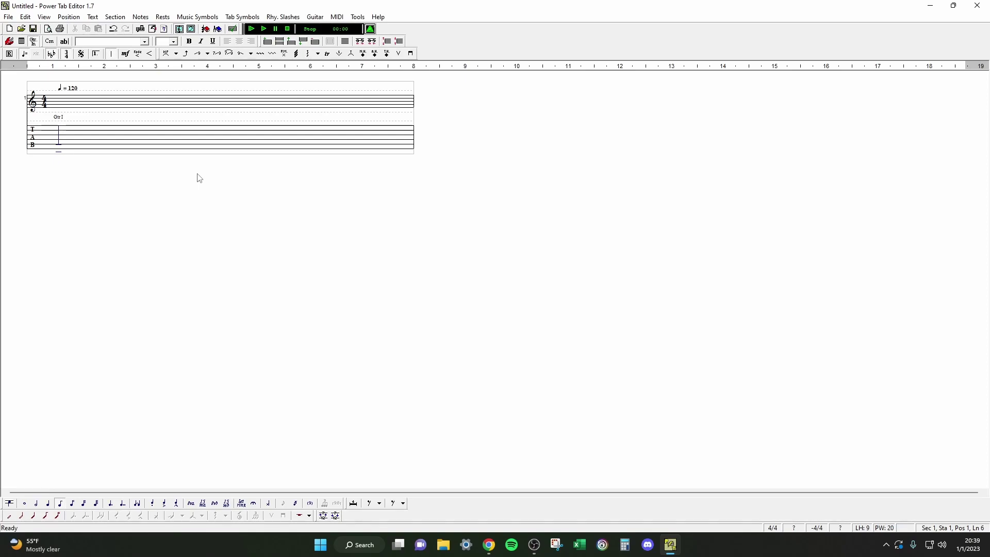
- Enter chord frets 0, 2, 1 and 0 on successive strings at position 1
{"action": "key", "text": "0"}
{"action": "key", "text": "Up"}
{"action": "key", "text": "2"}
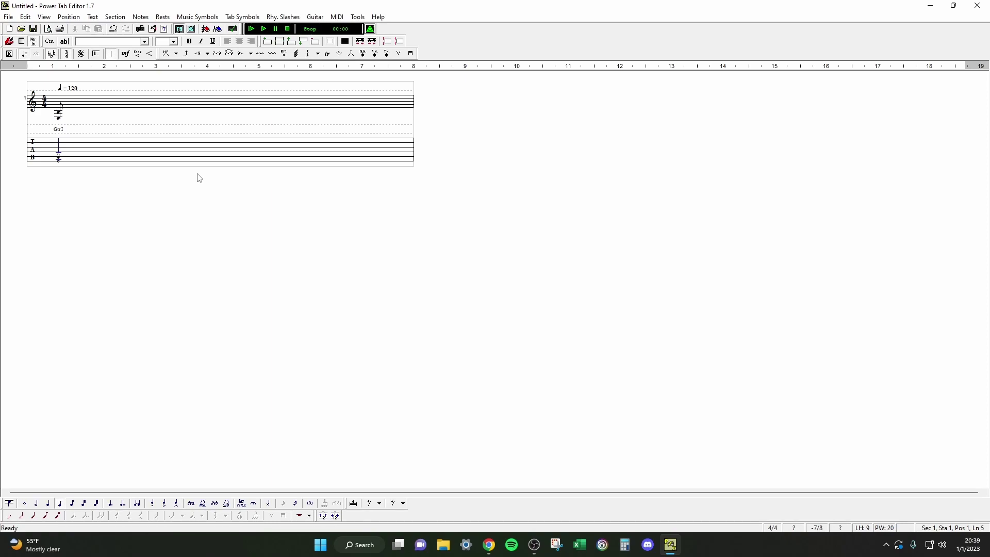
{"action": "key", "text": "Up"}
{"action": "key", "text": "1"}
{"action": "key", "text": "Up"}
{"action": "key", "text": "0"}
{"action": "key", "text": "Up"}
{"action": "key", "text": "0"}
{"action": "key", "text": "Down"}
- Select the chord at position 1 and make it a whole note
{"action": "left_click", "coordinate": [66, 166]}
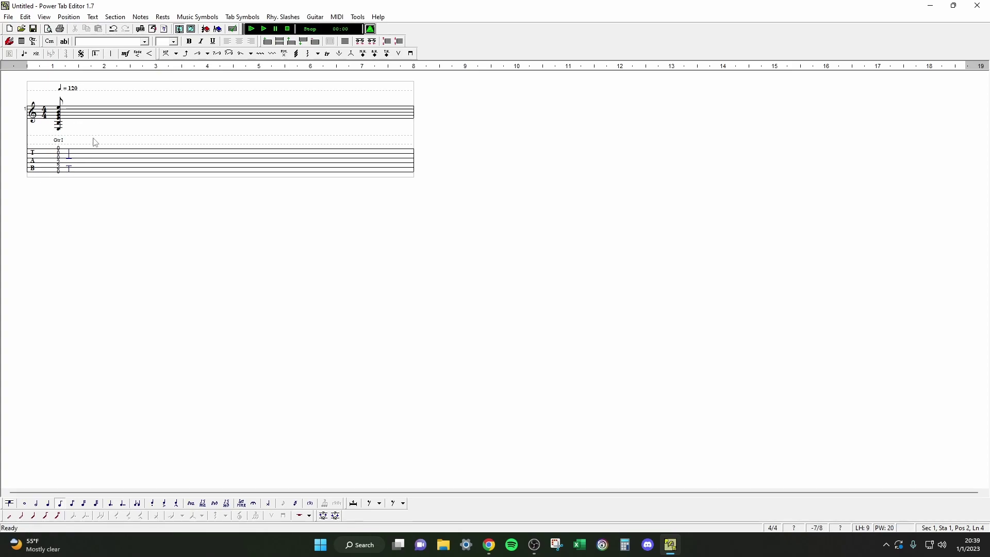
{"action": "left_click", "coordinate": [55, 177]}
{"action": "left_click", "coordinate": [25, 503]}
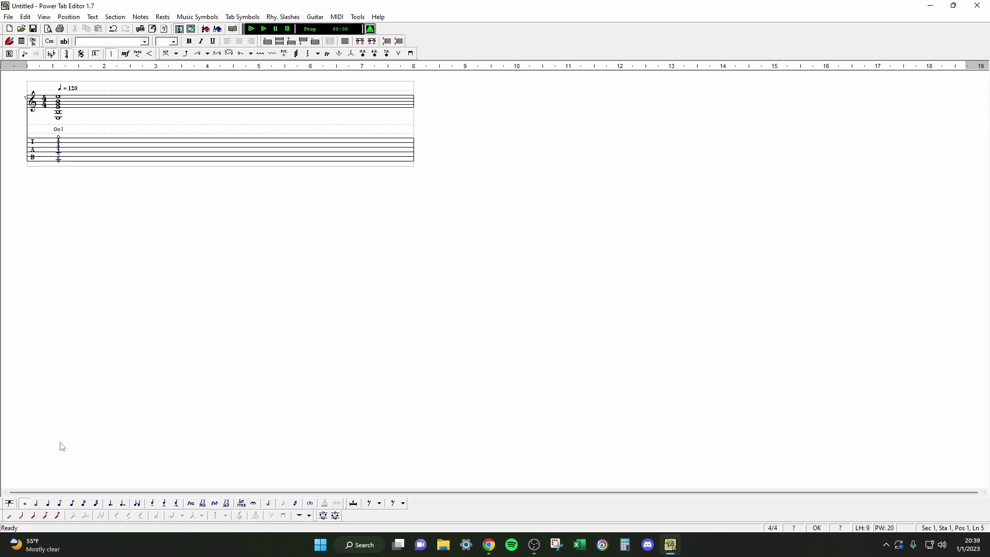